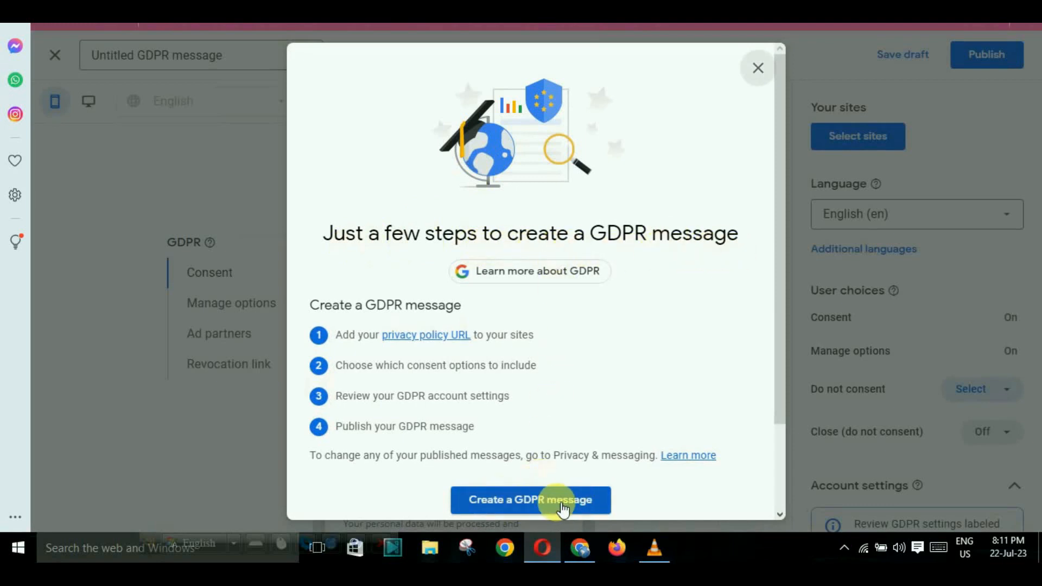
# Start creating a GDPR message and name it "GDPR Policy".
pyautogui.scroll(-2, 548, 489)
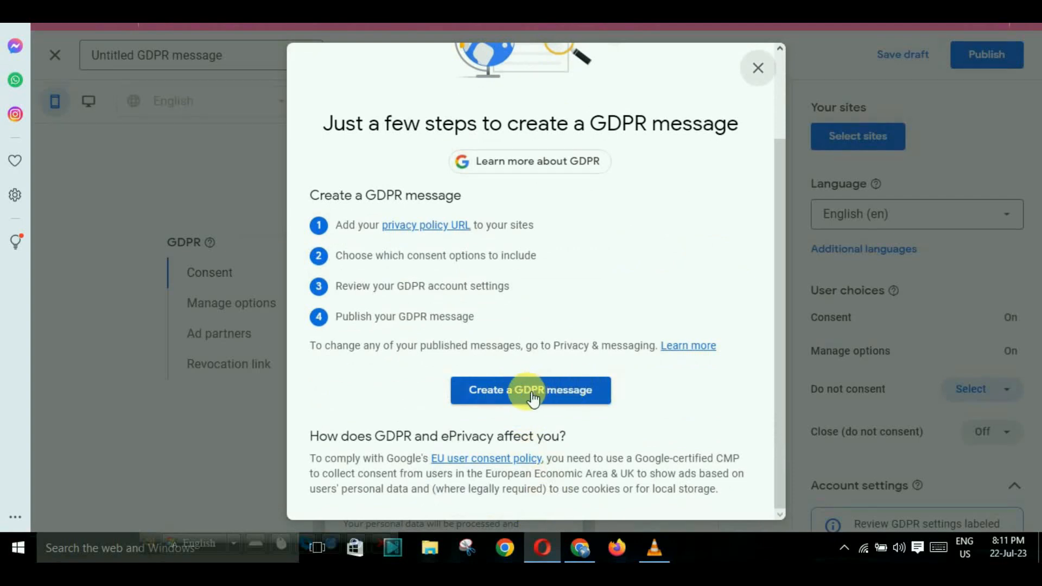
pyautogui.click(539, 395)
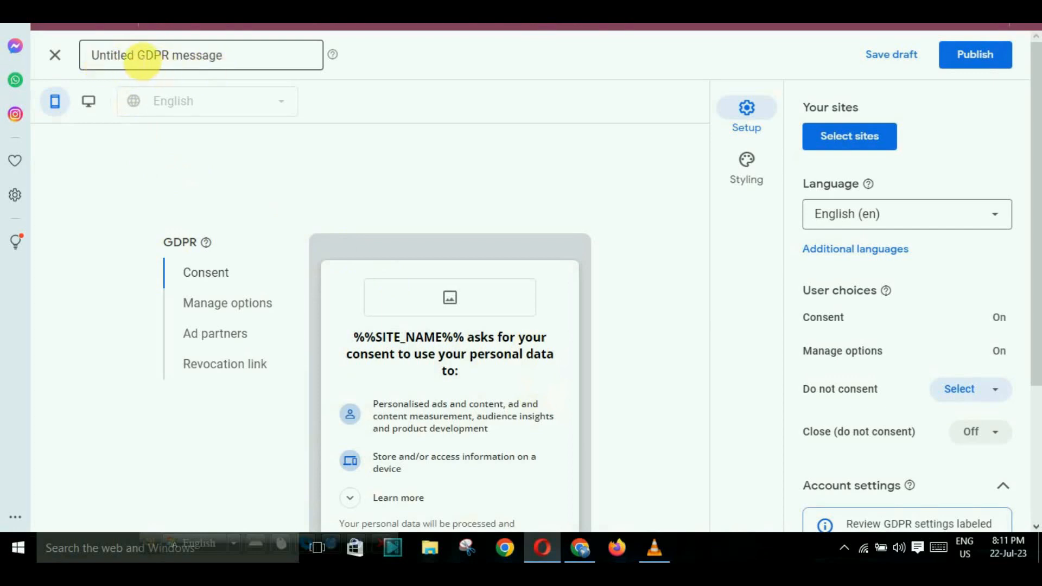
pyautogui.click(140, 56)
pyautogui.press('BackSpace')
pyautogui.press('BackSpace')
pyautogui.press('BackSpace')
pyautogui.press('BackSpace')
pyautogui.press('BackSpace')
pyautogui.press('BackSpace')
pyautogui.press('BackSpace')
pyautogui.press('BackSpace')
pyautogui.press('BackSpace')
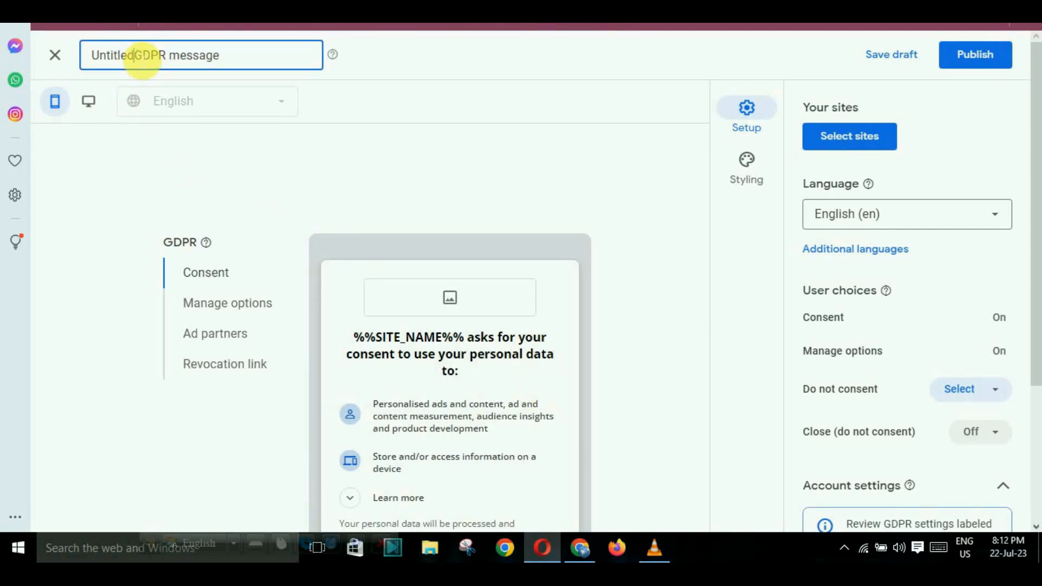
pyautogui.click(186, 61)
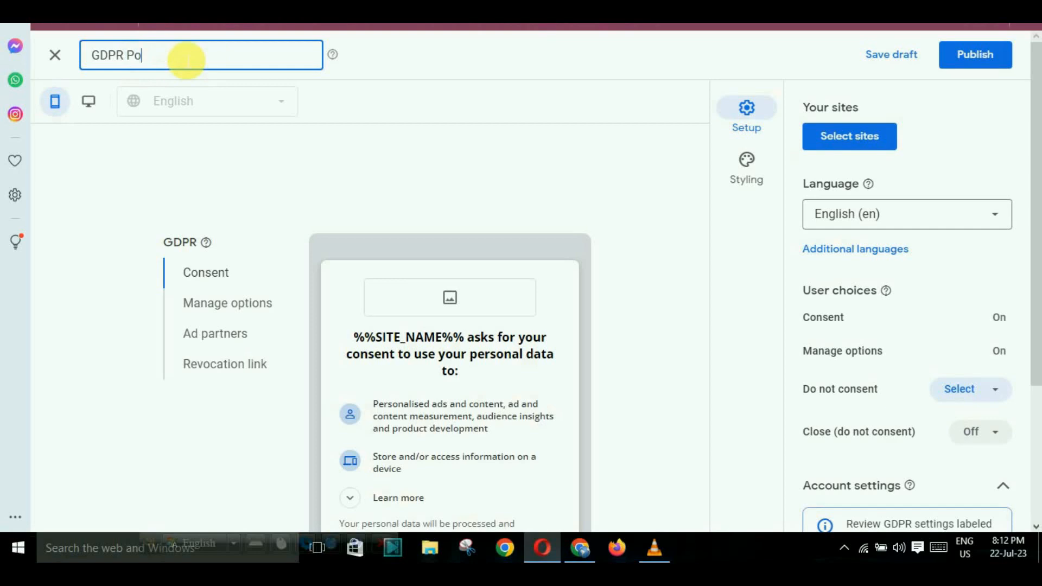
pyautogui.write('Policy')
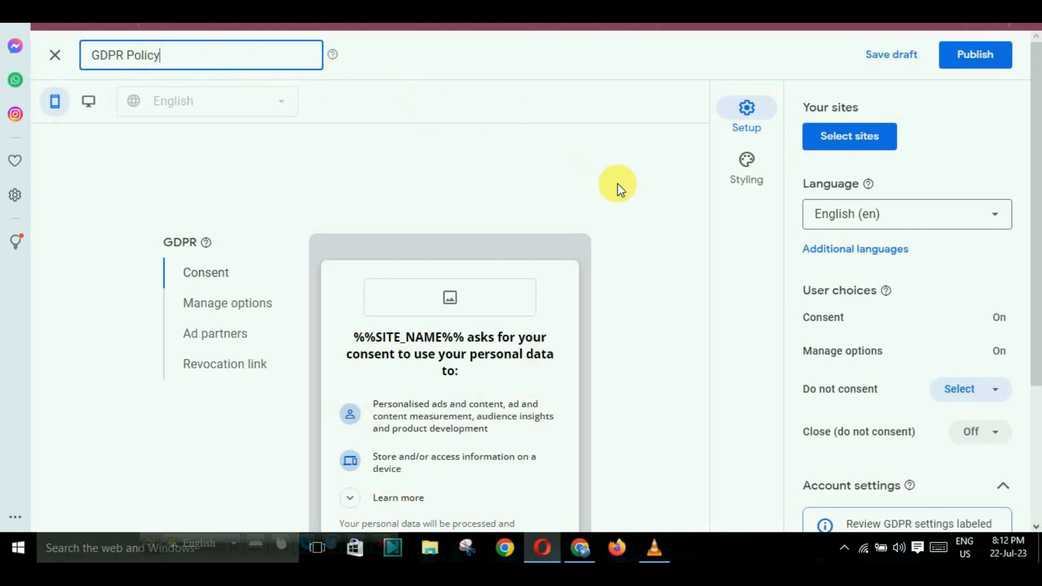
# Turn on the "Do not consent" and "Close (do not consent)" user choices for the message.
pyautogui.scroll(-3, 626, 197)
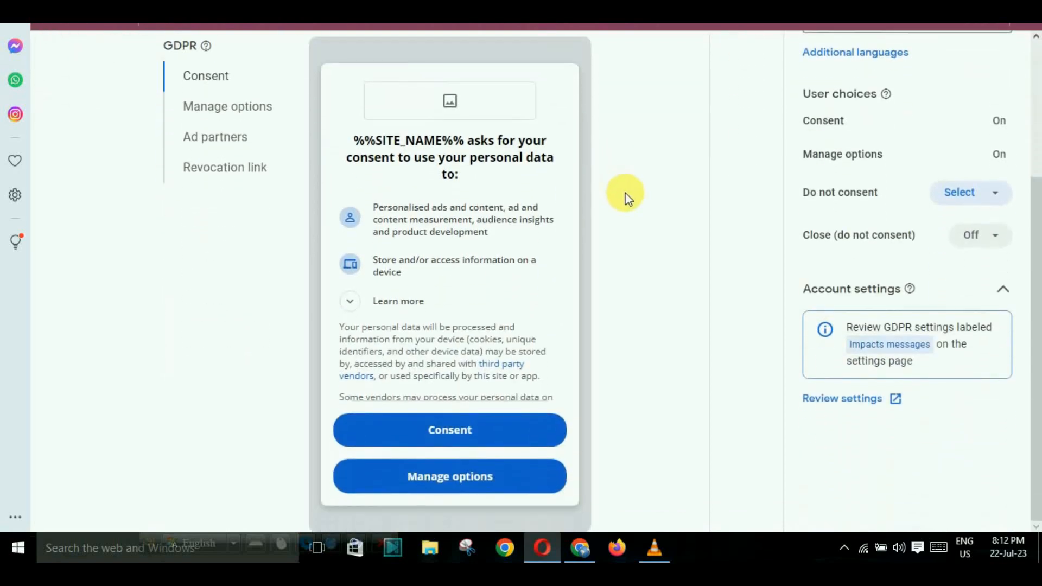
pyautogui.scroll(3, 626, 198)
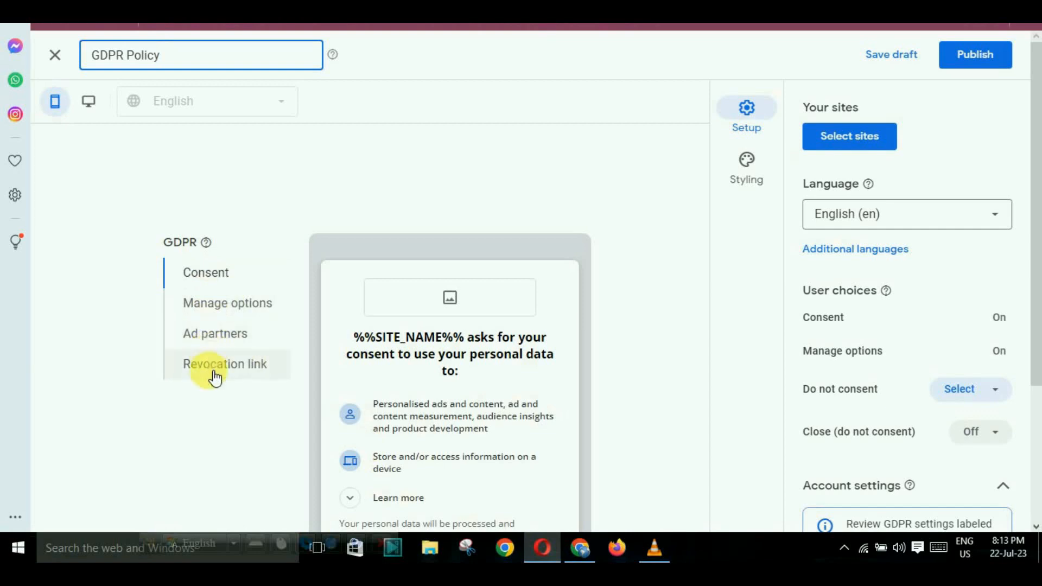
pyautogui.click(747, 111)
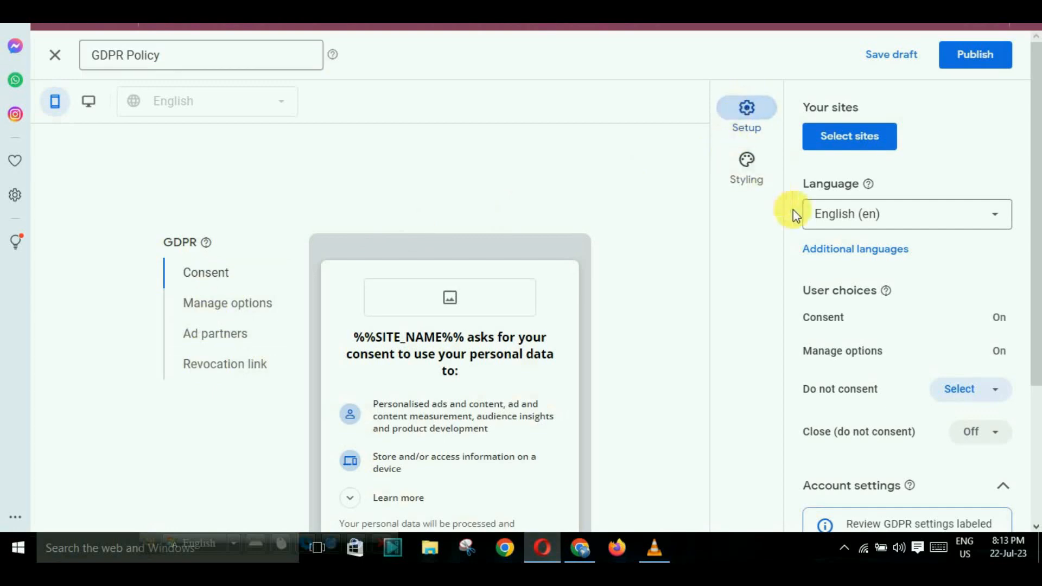
pyautogui.scroll(-3, 872, 306)
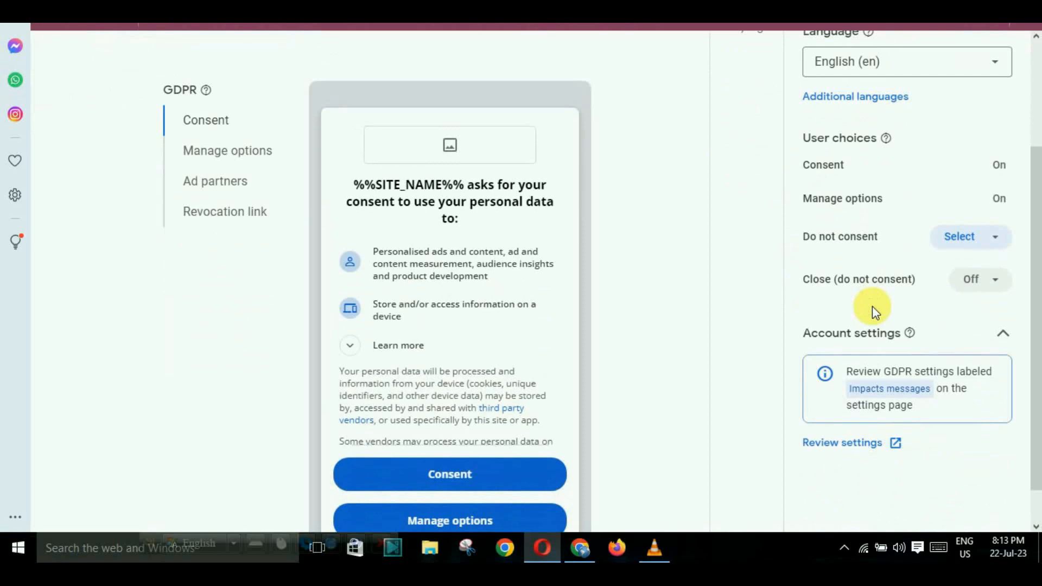
pyautogui.click(998, 238)
pyautogui.click(958, 274)
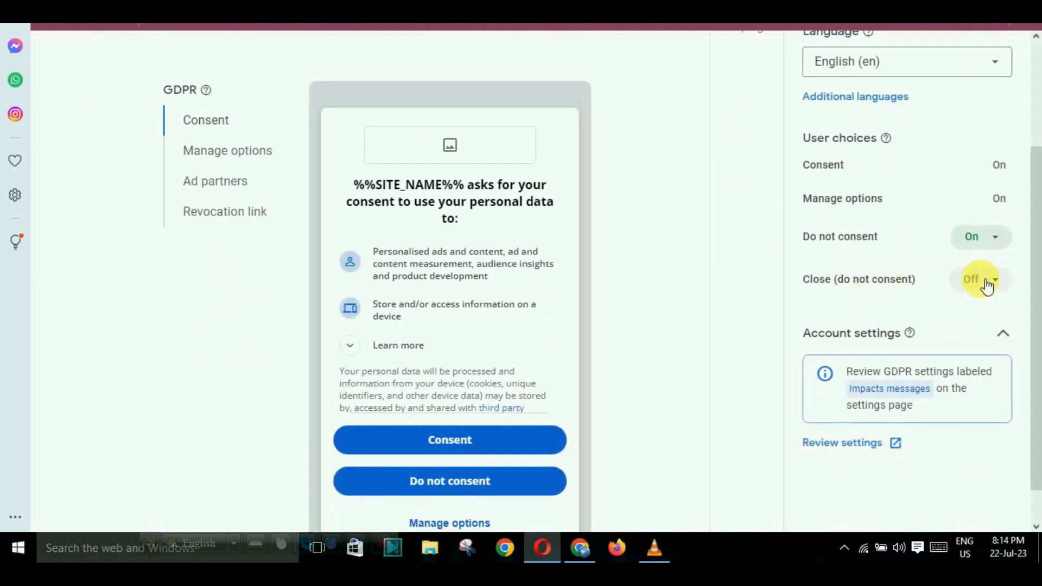
pyautogui.click(985, 280)
pyautogui.click(971, 318)
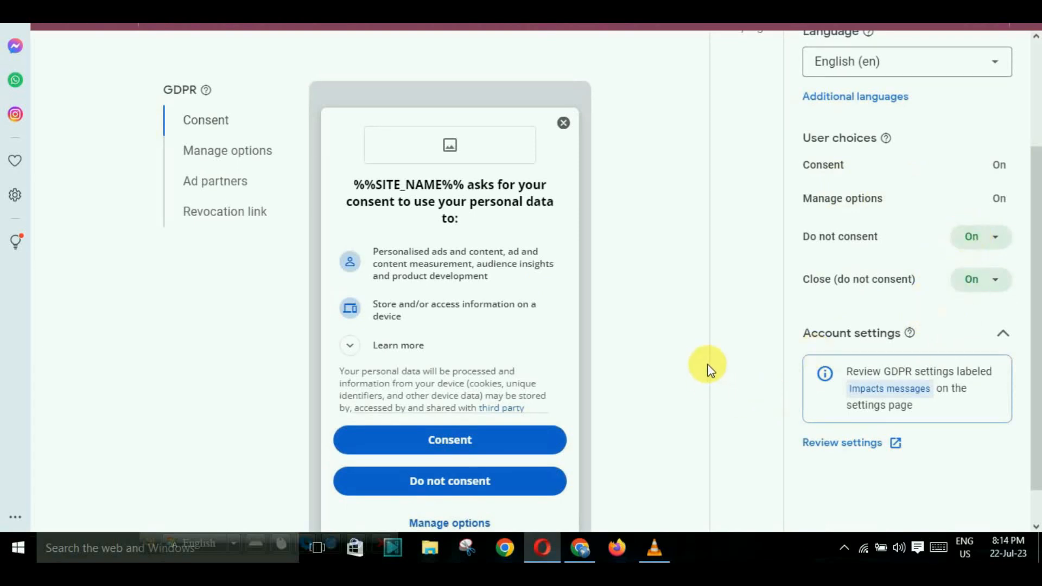
pyautogui.scroll(-1, 698, 375)
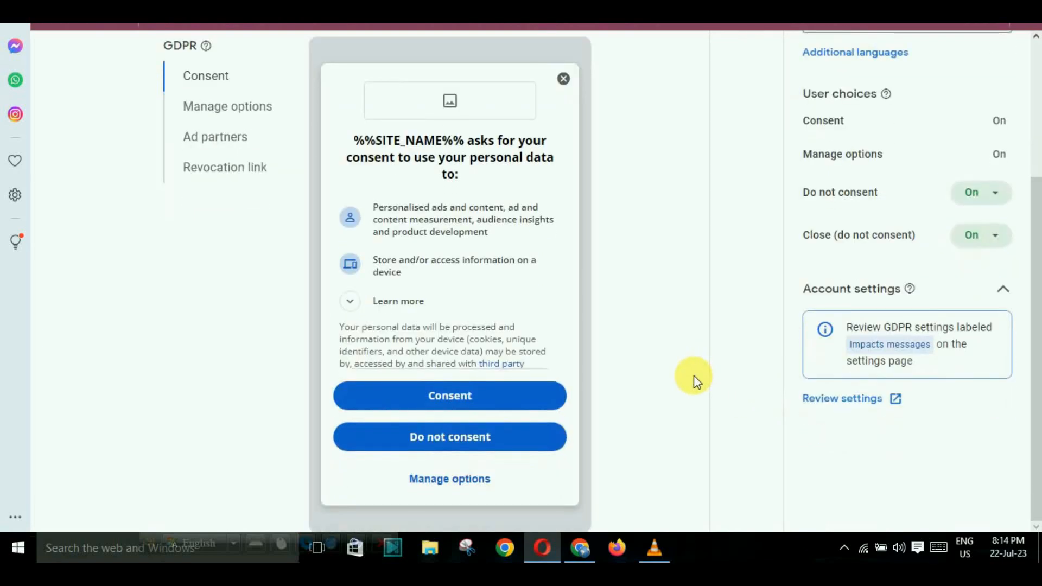
# Open the site selection for the message and set the site name of uptig.com to "UpTig".
pyautogui.scroll(4, 697, 380)
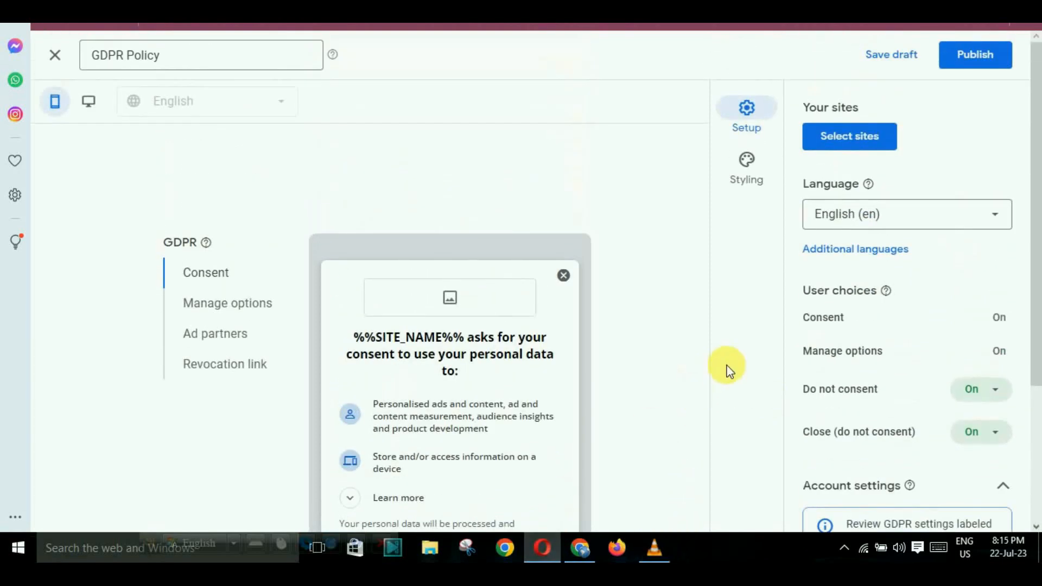
pyautogui.click(853, 142)
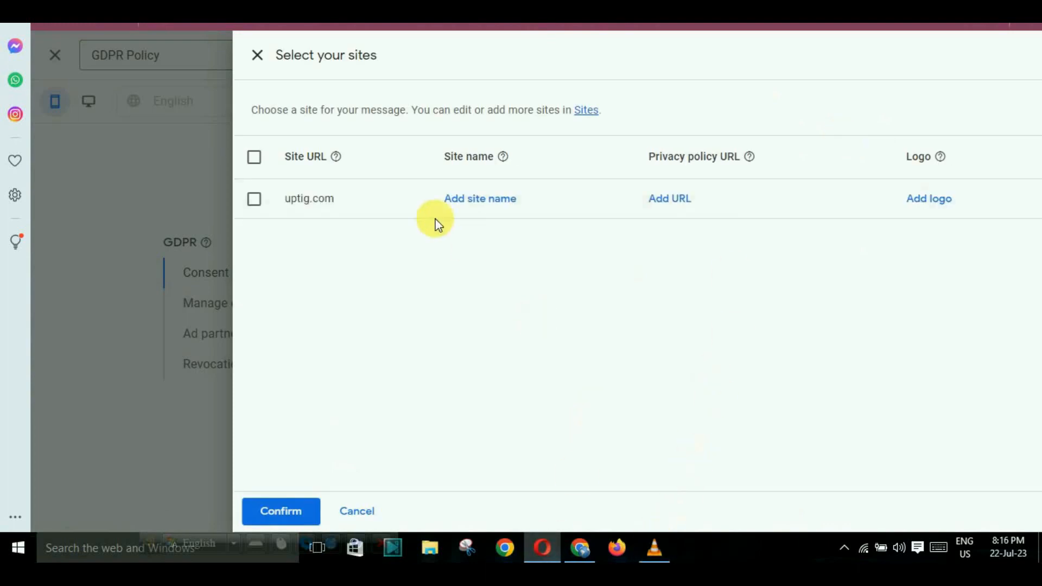
pyautogui.click(490, 210)
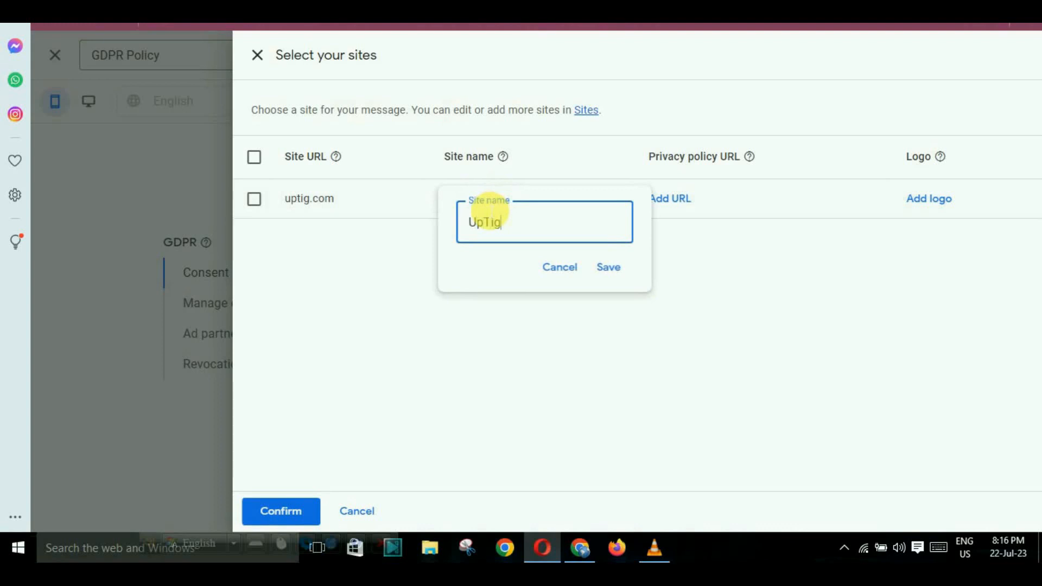
pyautogui.click(611, 265)
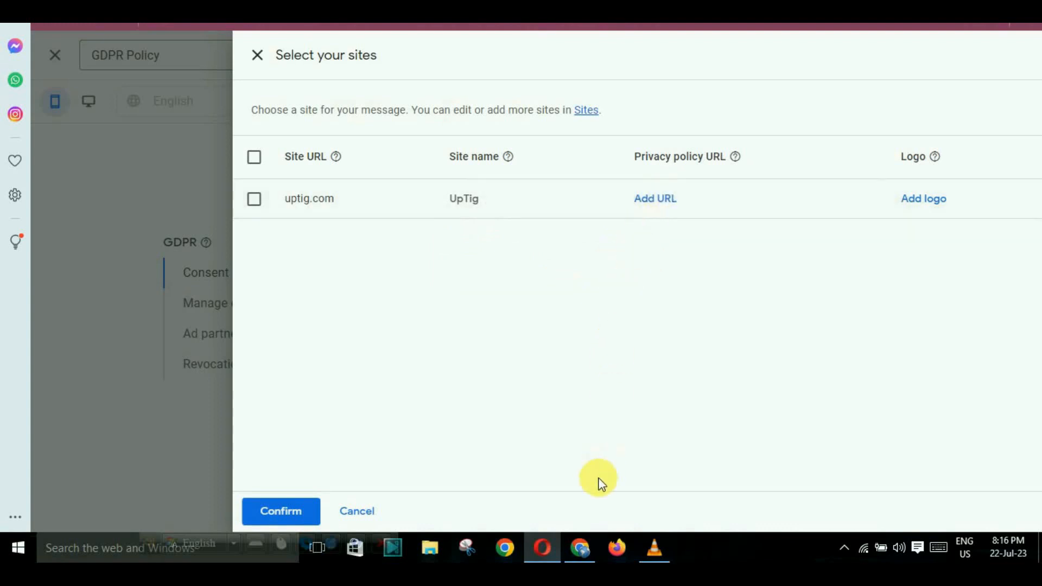
# Switch to the WordPress dashboard in Chrome and copy the link address of the published Privacy Policy page.
pyautogui.click(581, 546)
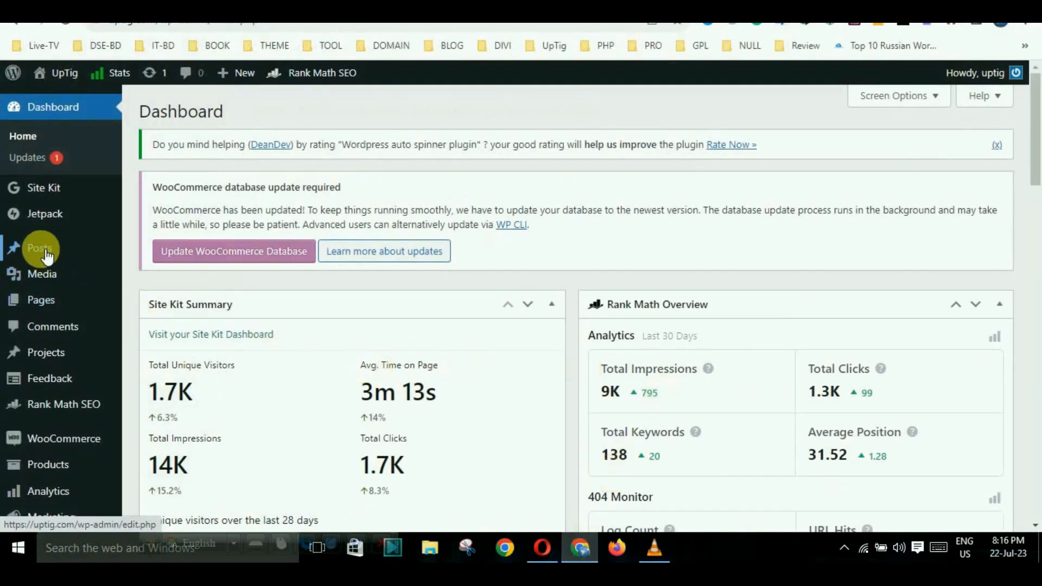
pyautogui.click(46, 303)
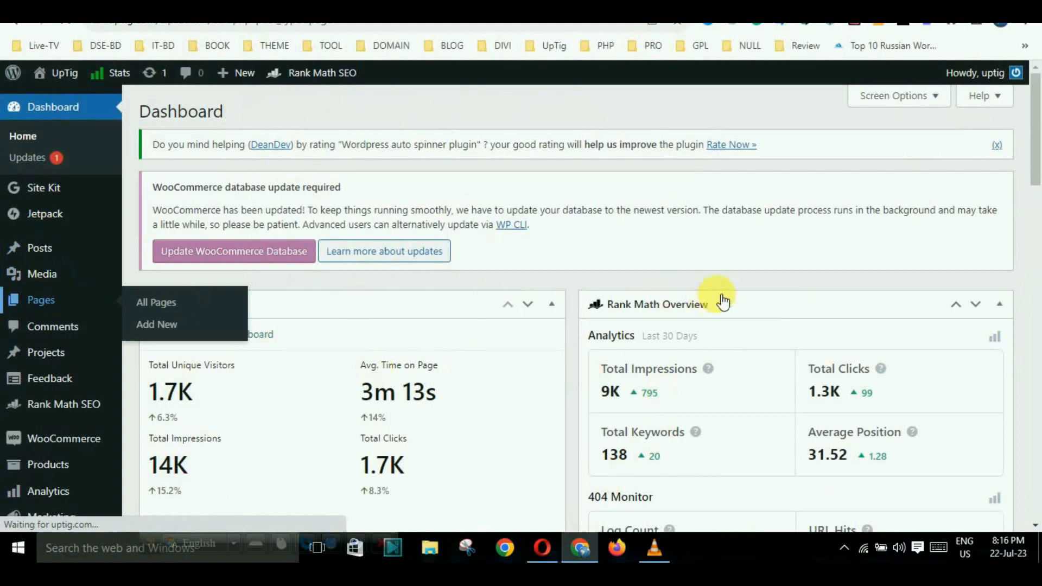
pyautogui.scroll(-15, 749, 297)
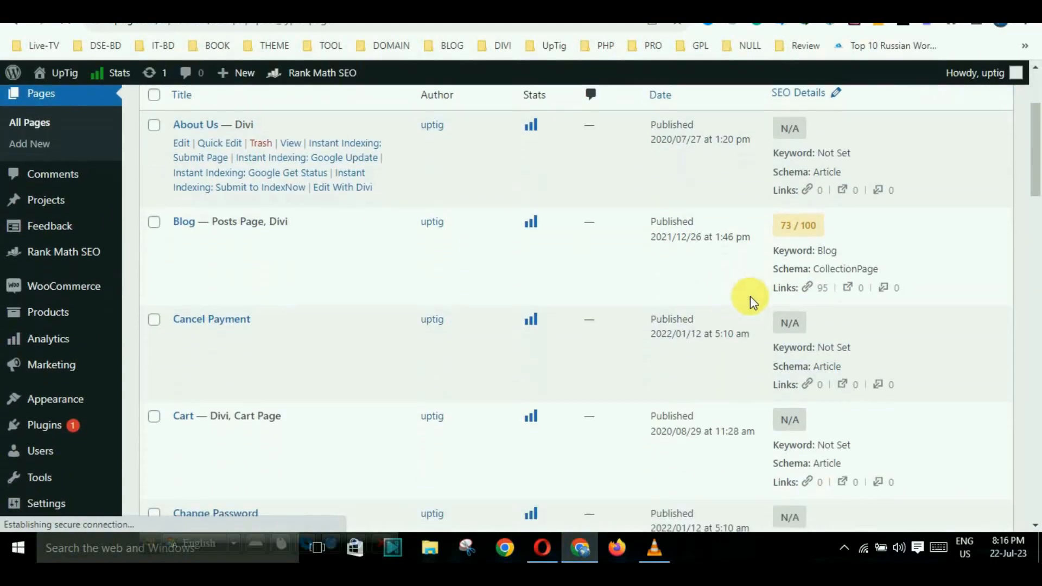
pyautogui.scroll(-10, 750, 296)
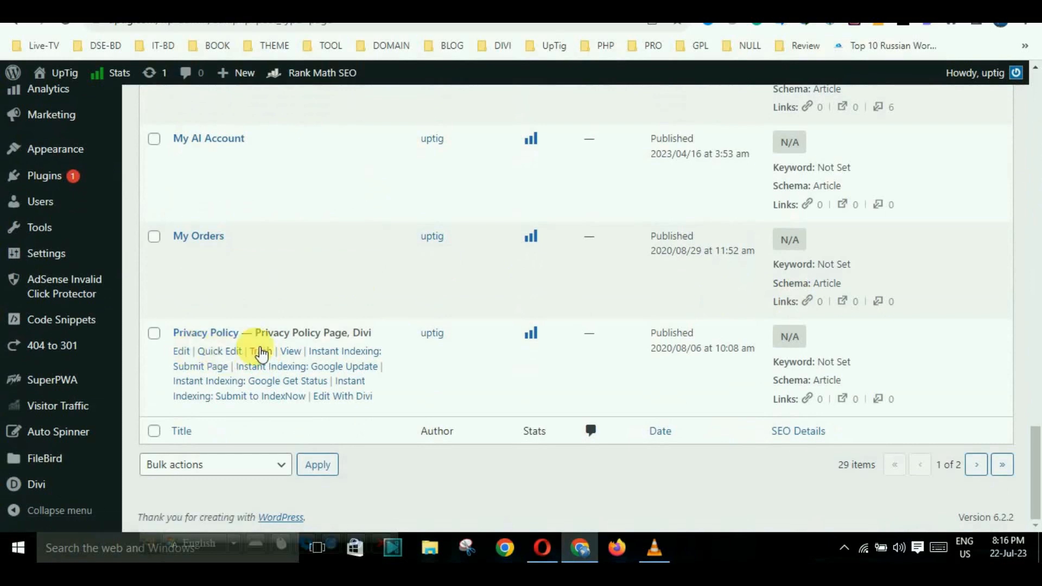
pyautogui.click(296, 351)
pyautogui.rightClick(297, 352)
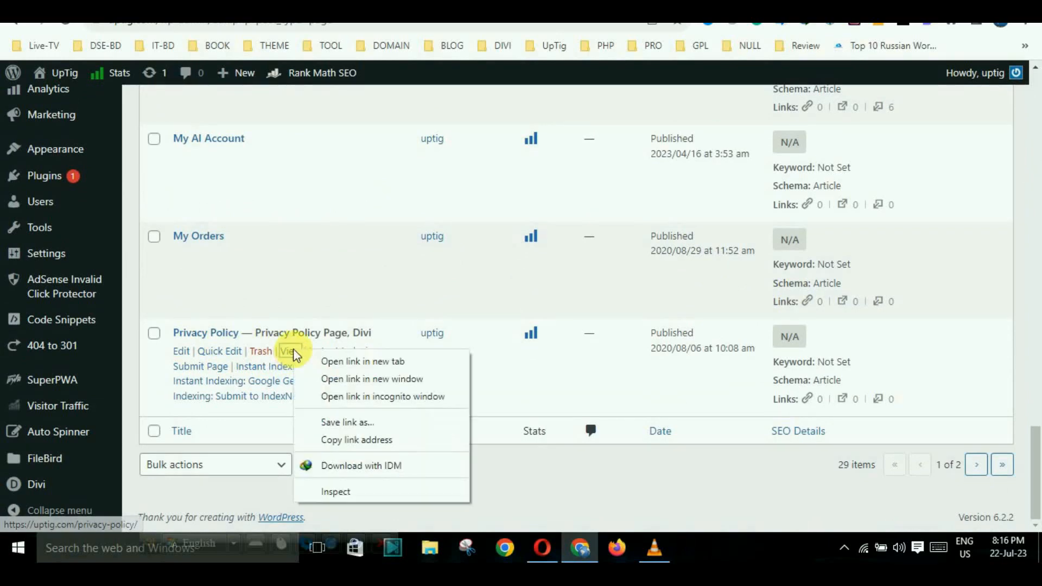
pyautogui.click(348, 439)
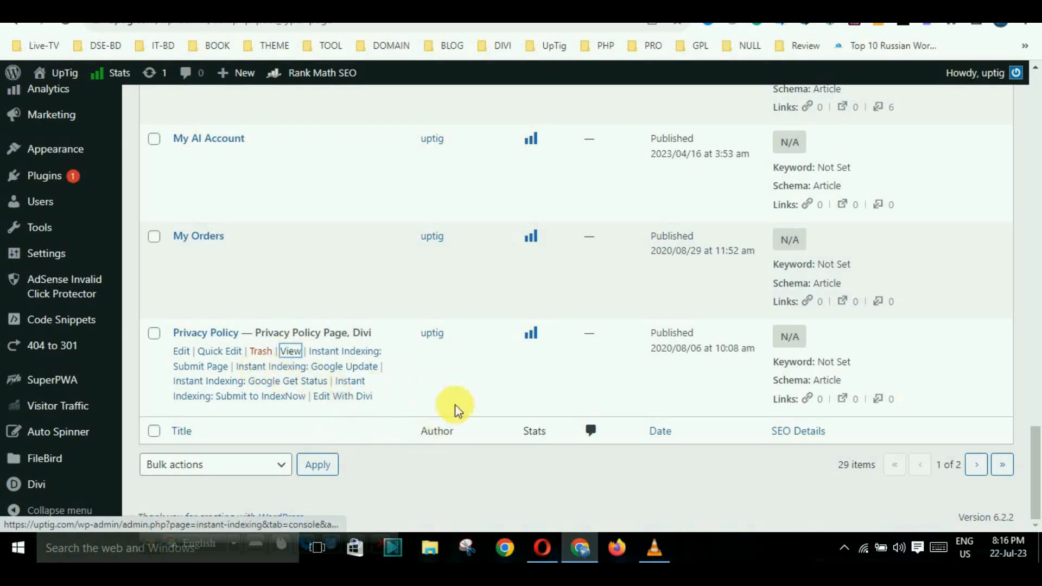
pyautogui.click(980, 467)
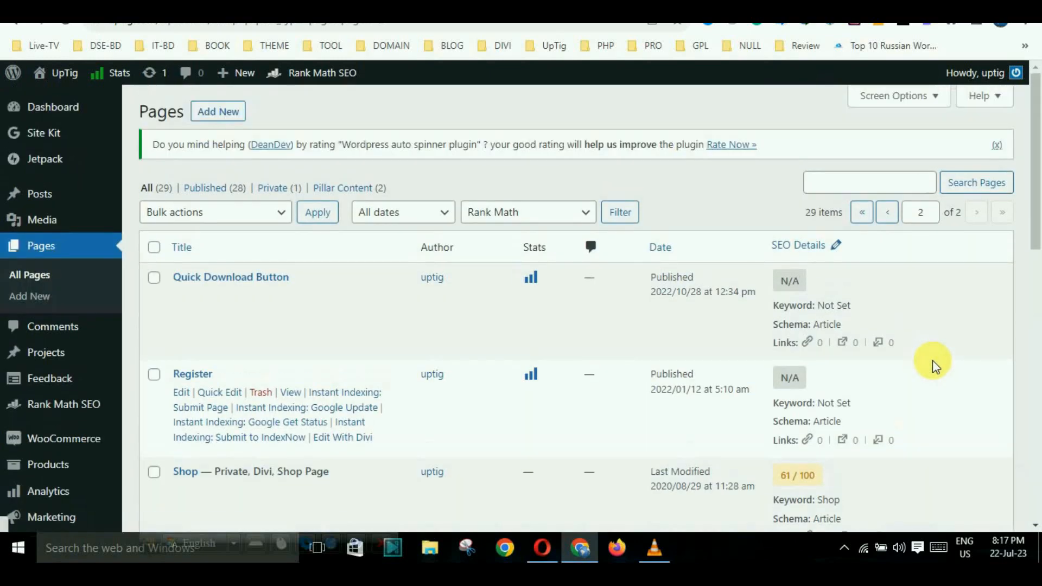
pyautogui.click(542, 547)
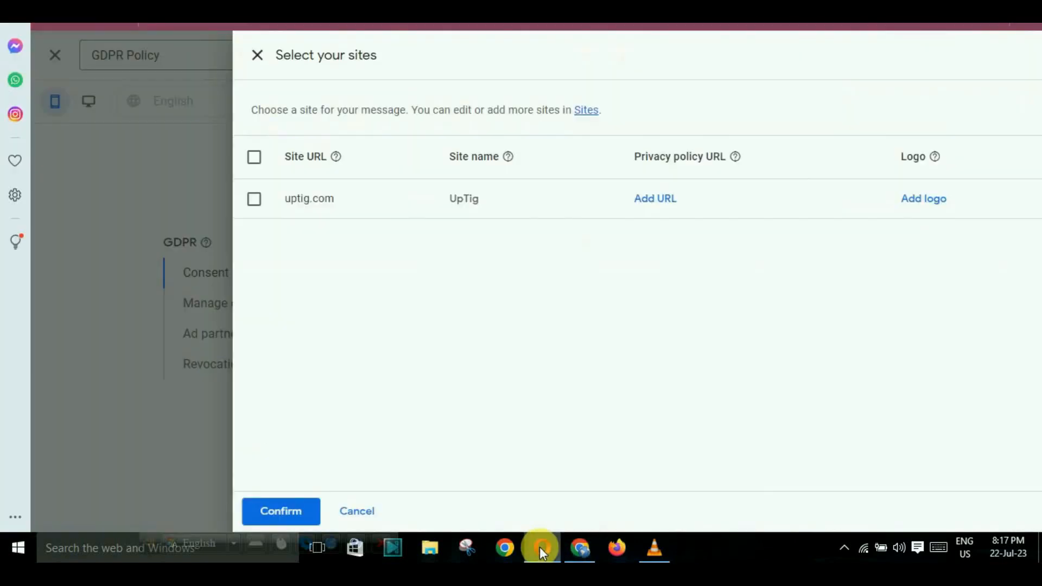
pyautogui.click(661, 203)
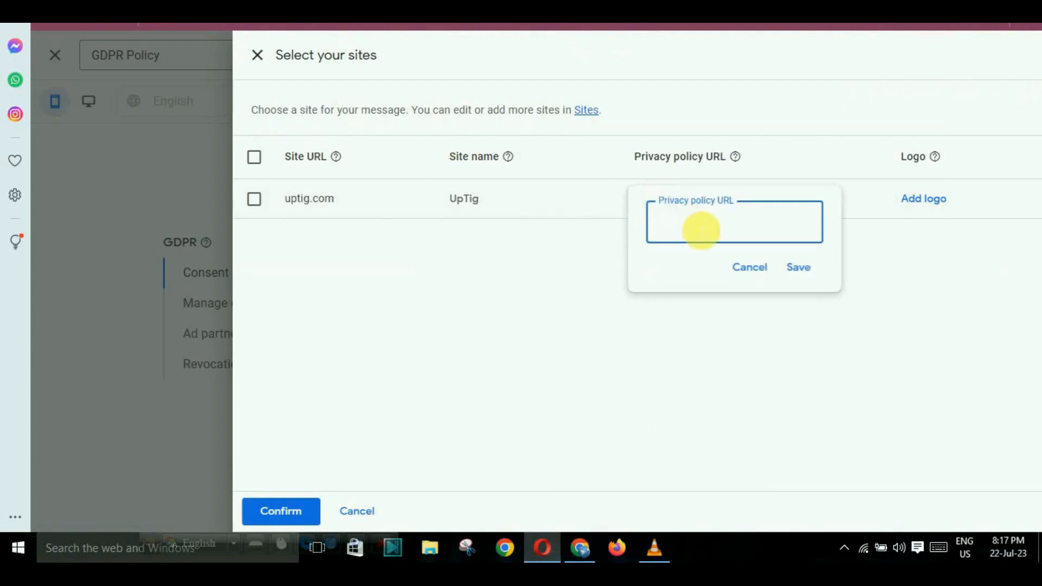
pyautogui.hotkey('ctrl', 'v')
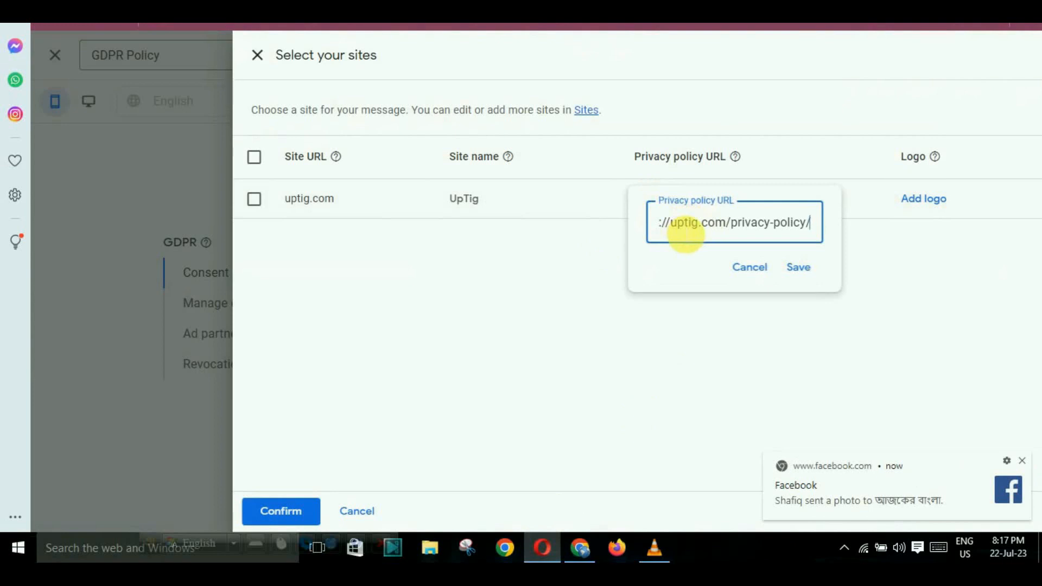
pyautogui.press('Left')
pyautogui.press('Left')
pyautogui.press('Left')
pyautogui.press('Left')
pyautogui.press('Left')
pyautogui.press('Left')
pyautogui.press('Left')
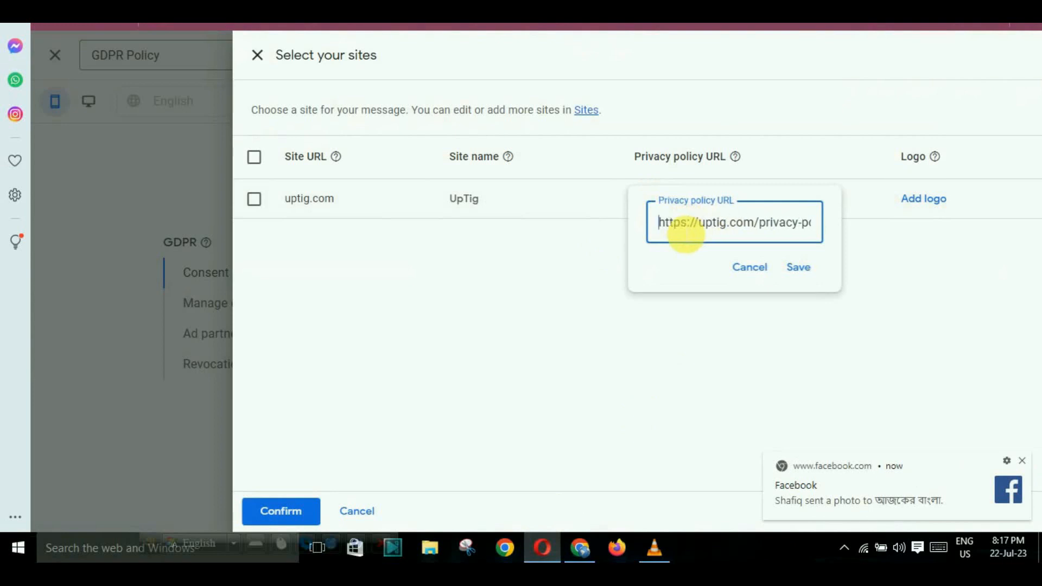
pyautogui.click(1022, 460)
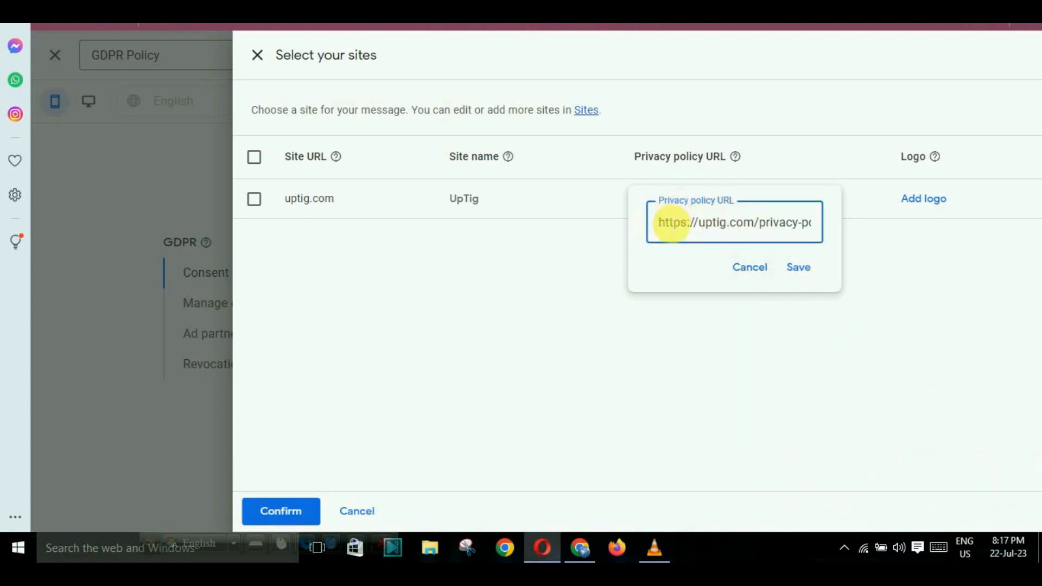
pyautogui.click(755, 224)
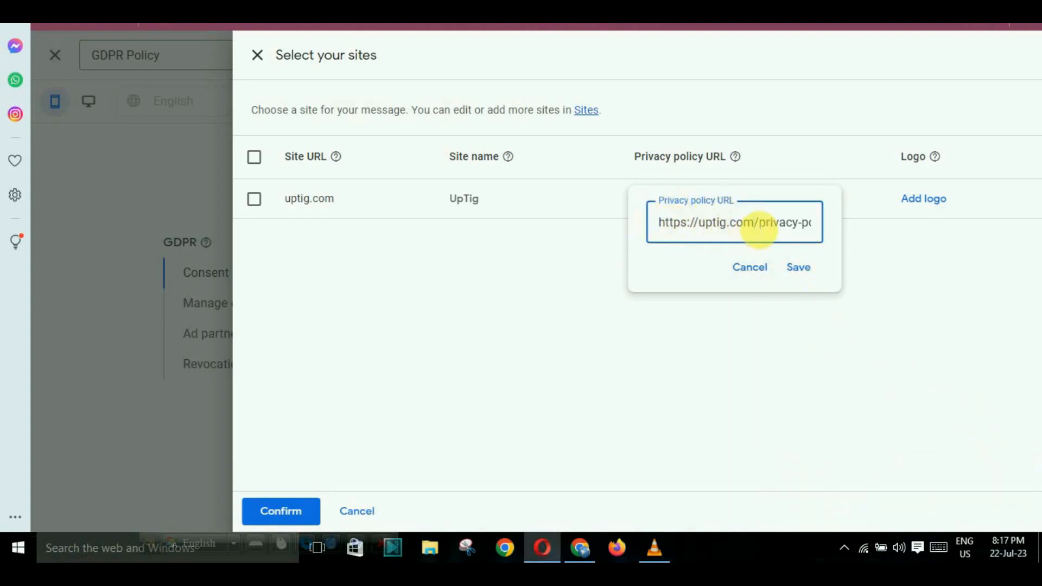
pyautogui.press('End')
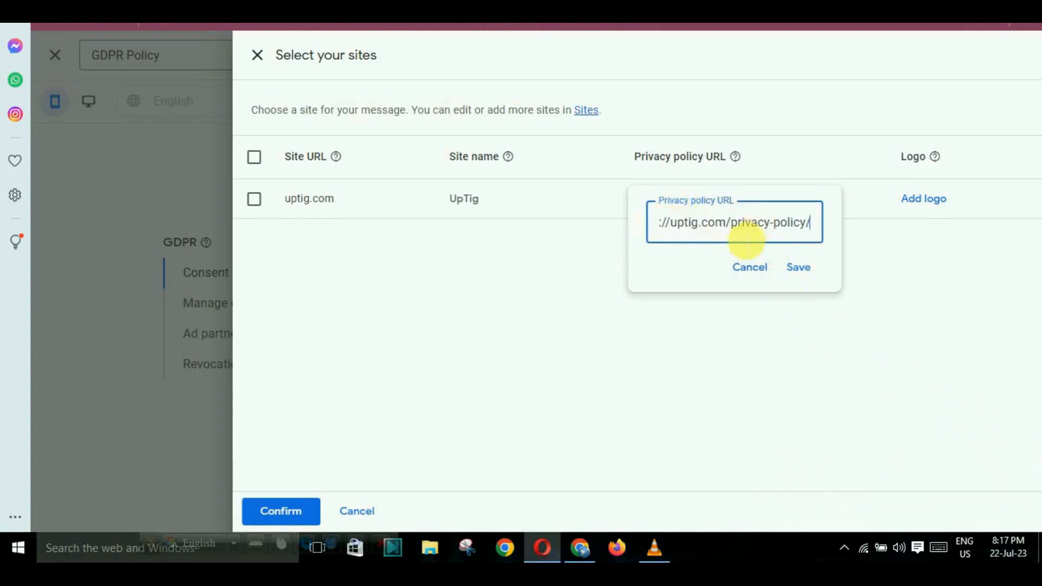
pyautogui.click(799, 268)
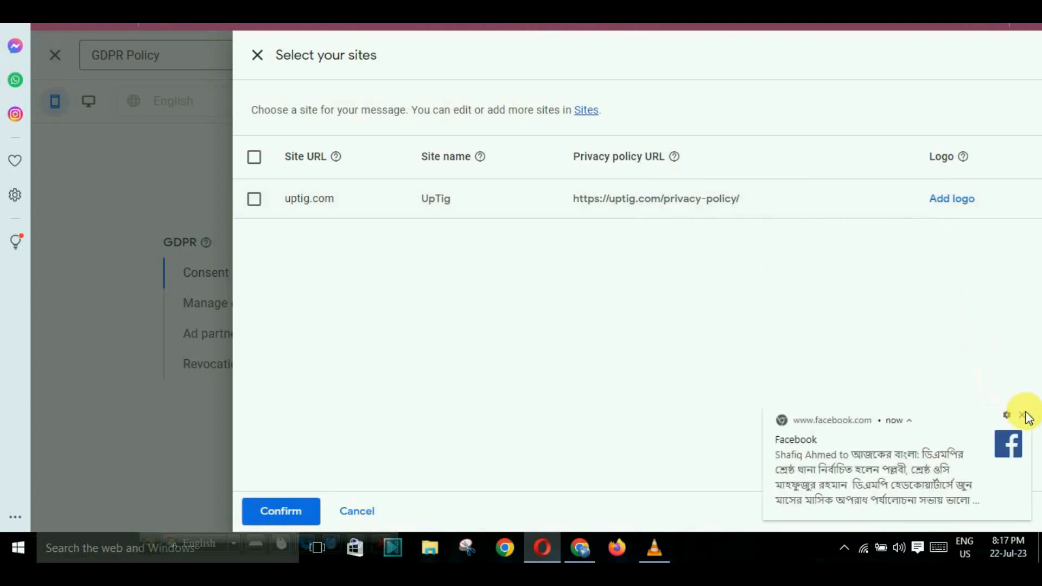
pyautogui.click(1022, 416)
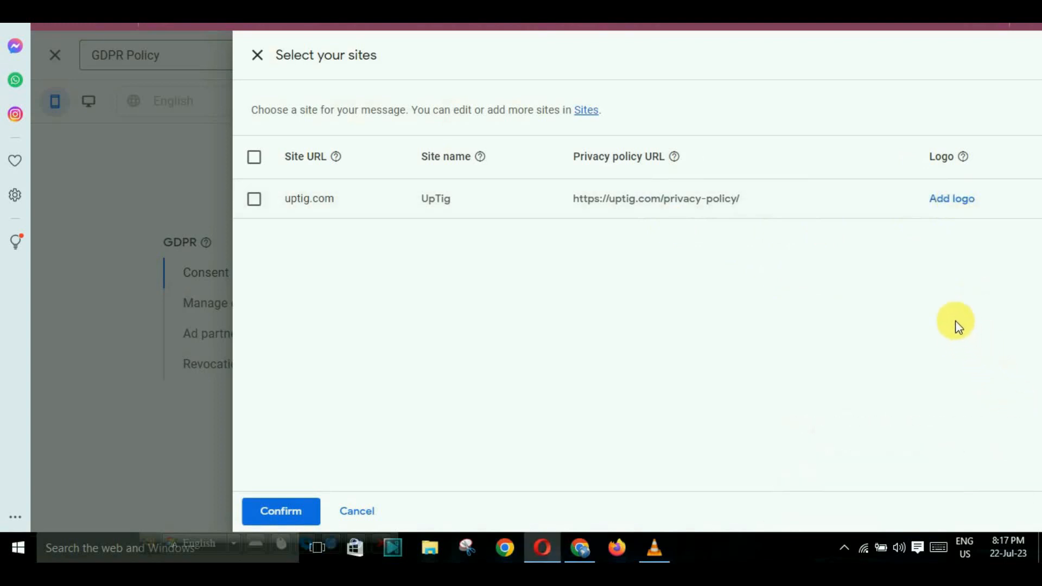
# Upload uptig.com.png from the 3.uptig.com folder on Local Disk (F:) and set it as the logo of uptig.com.
pyautogui.click(953, 204)
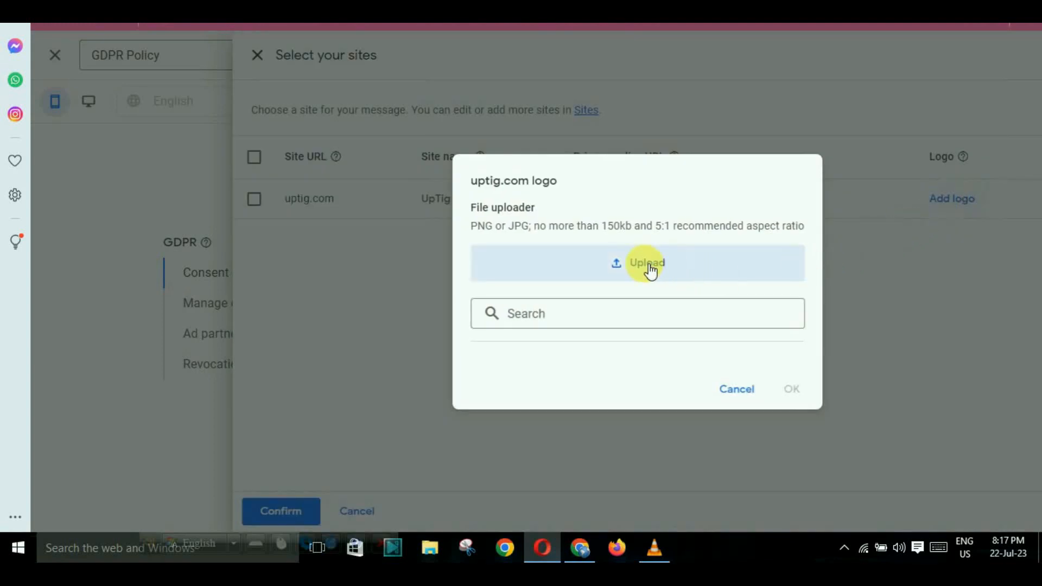
pyautogui.click(648, 267)
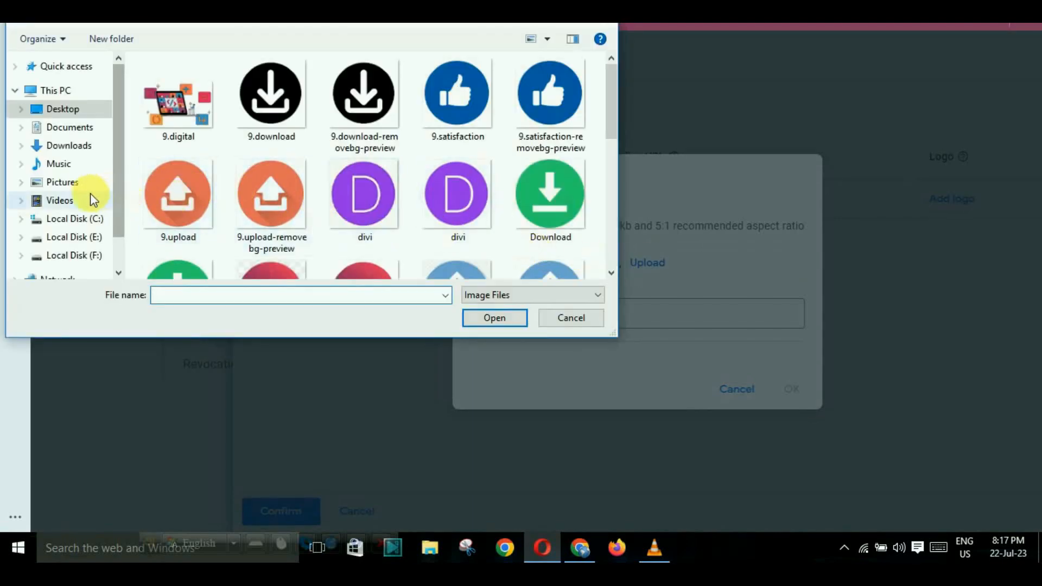
pyautogui.scroll(-1, 87, 217)
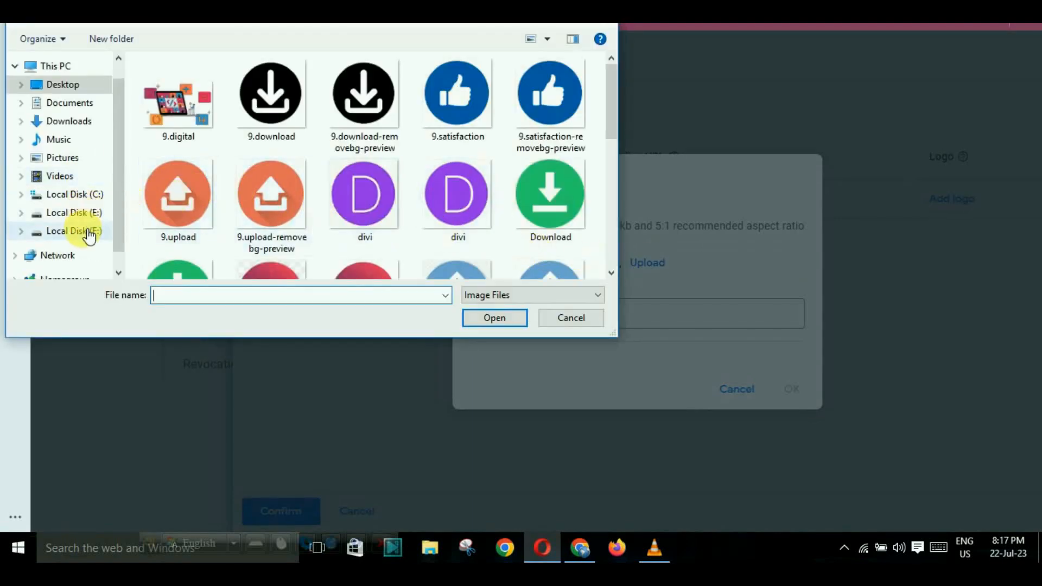
pyautogui.click(87, 232)
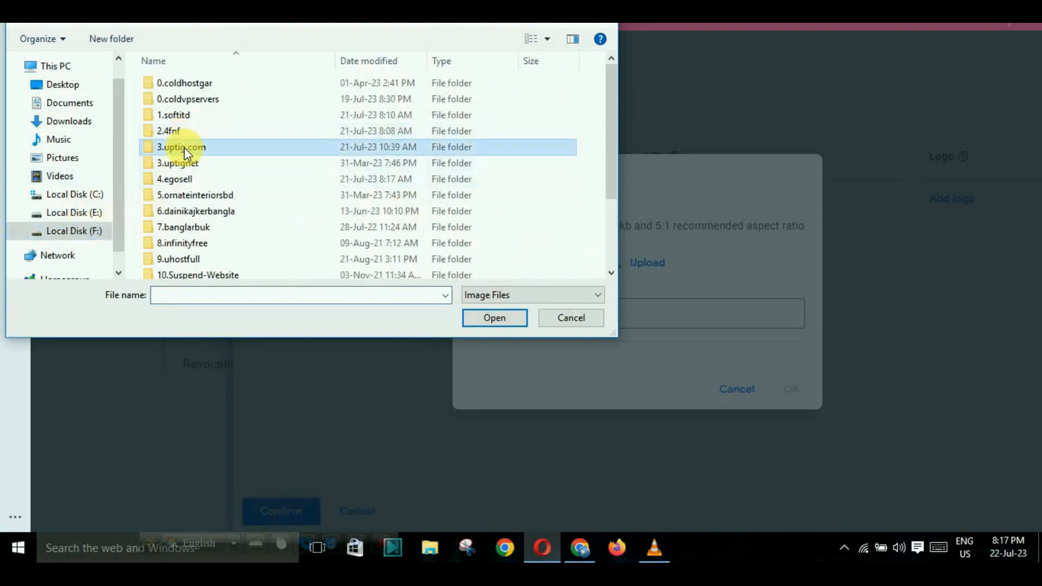
pyautogui.doubleClick(184, 147)
pyautogui.click(269, 135)
pyautogui.doubleClick(271, 136)
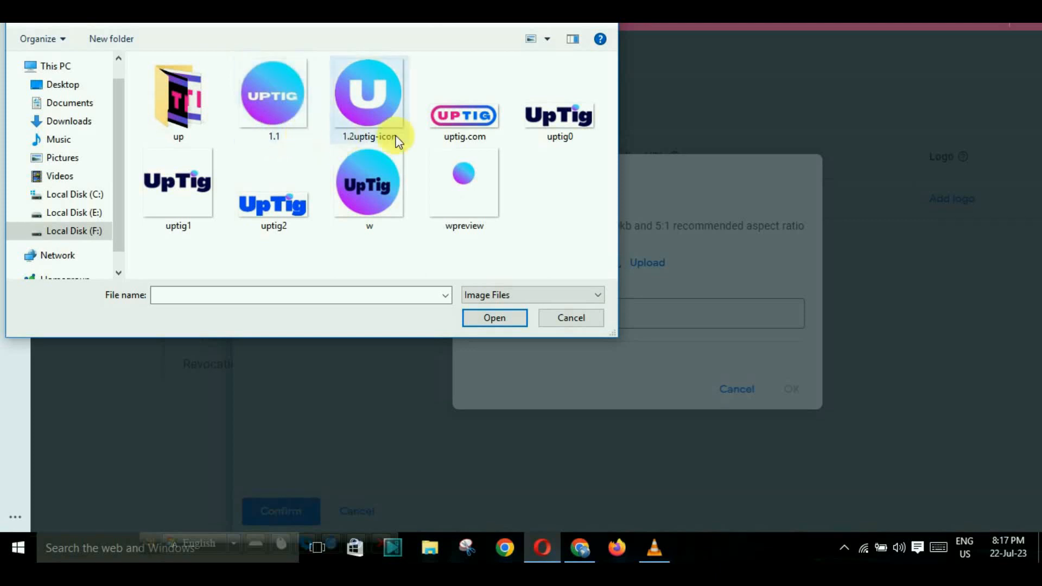
pyautogui.click(463, 126)
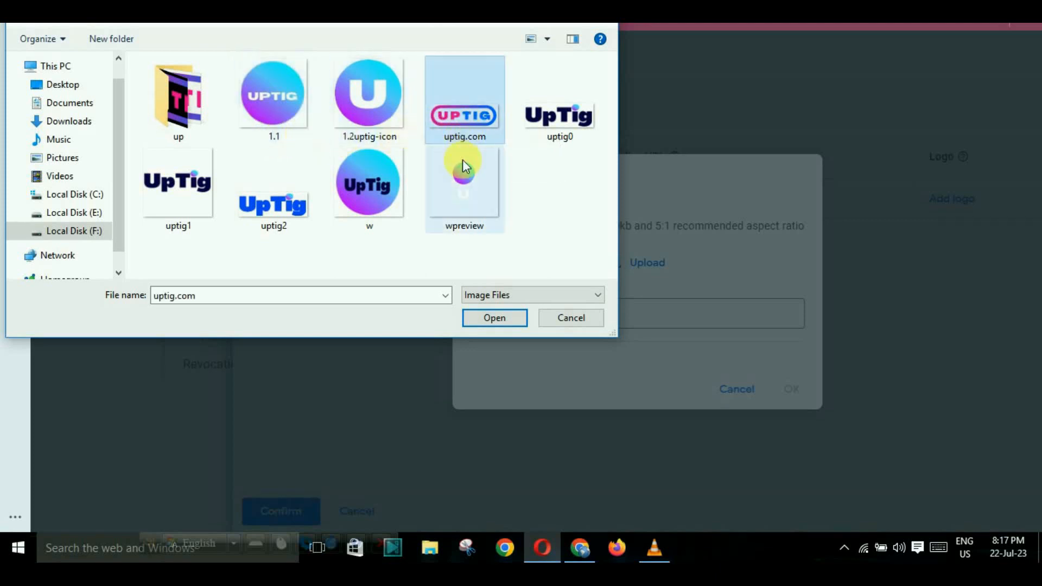
pyautogui.click(494, 319)
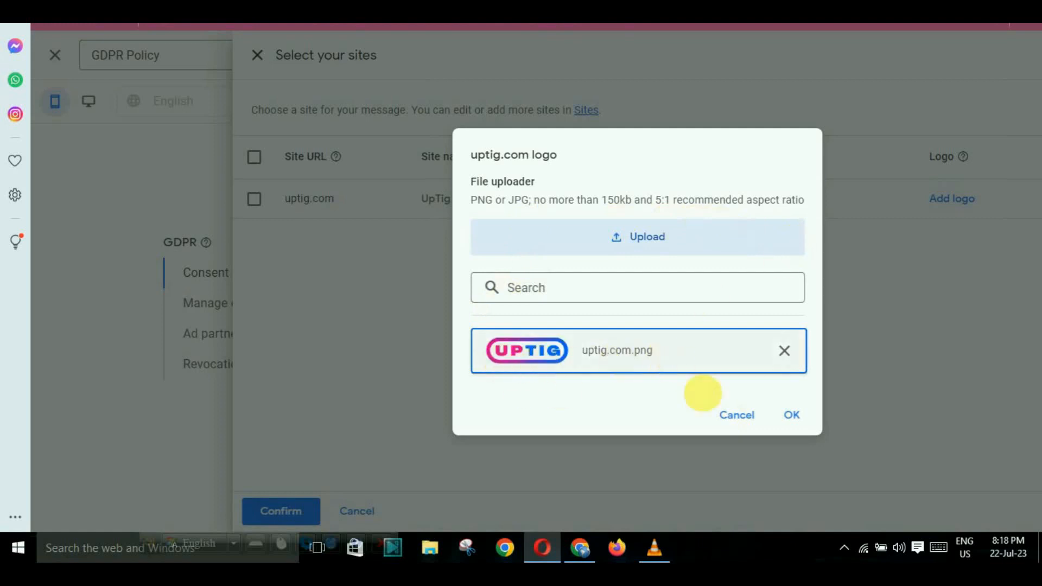
pyautogui.click(793, 416)
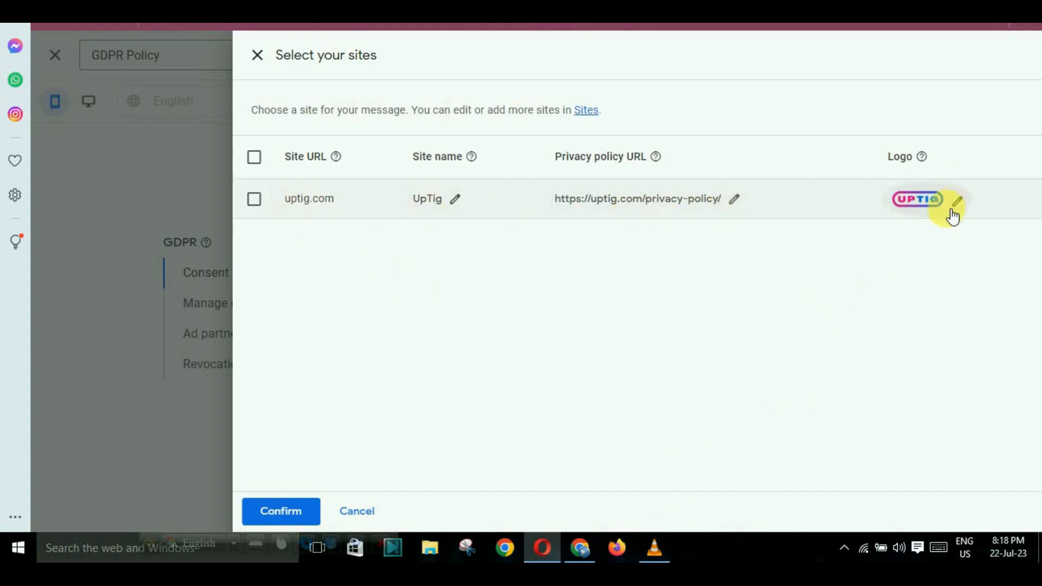
# Select uptig.com as the site for the GDPR message and confirm the site selection.
pyautogui.click(254, 200)
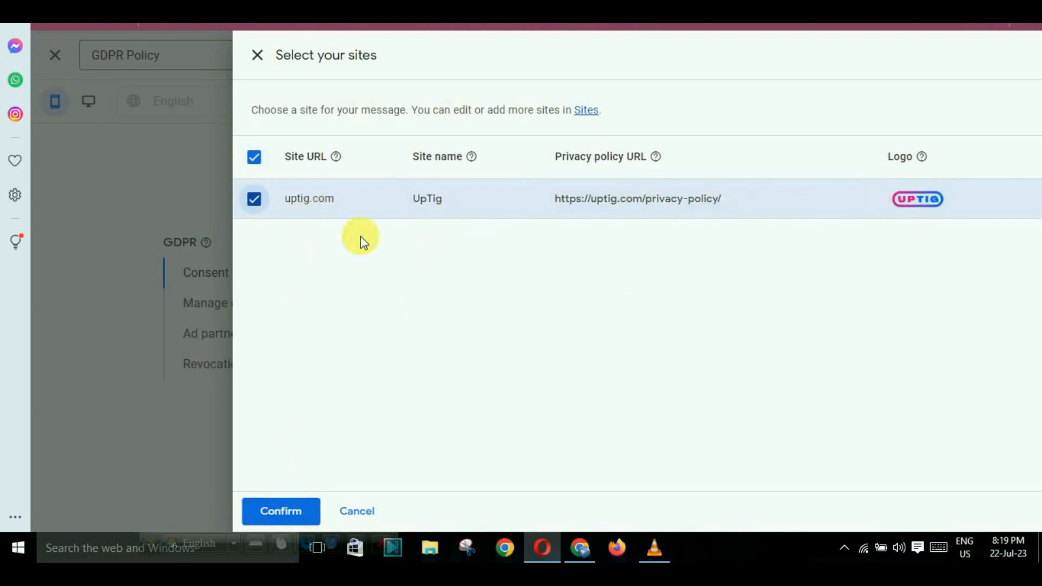
pyautogui.click(255, 201)
pyautogui.click(255, 202)
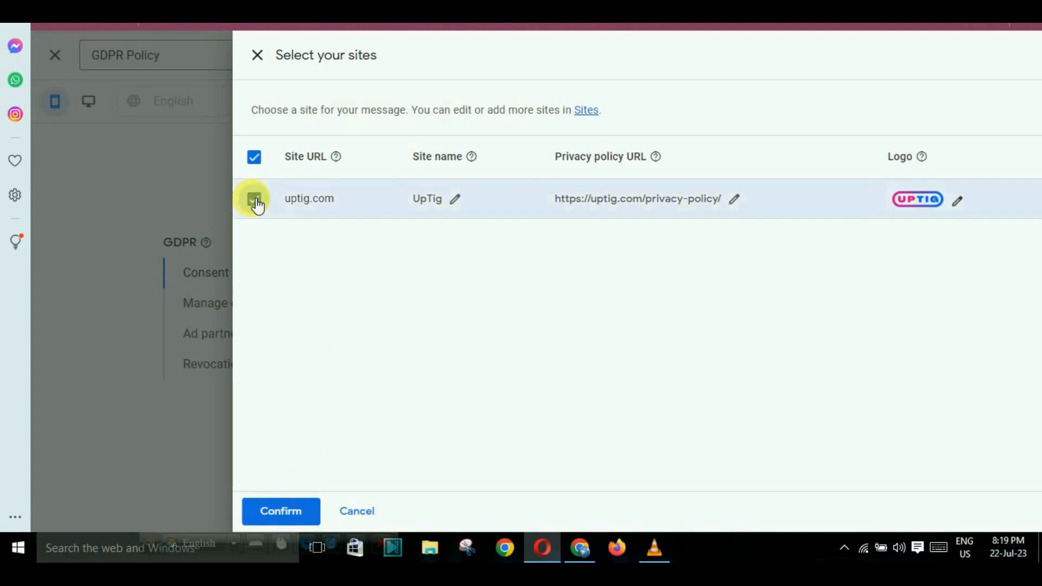
pyautogui.click(292, 514)
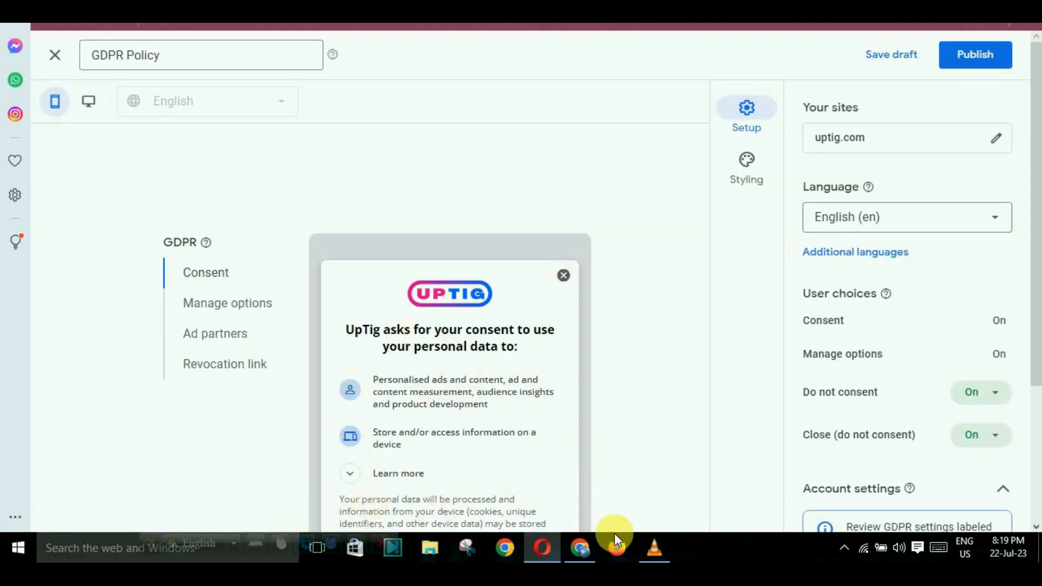
# Review the consent message preview down to its consent choices and publish the GDPR Policy message.
pyautogui.moveTo(417, 350)
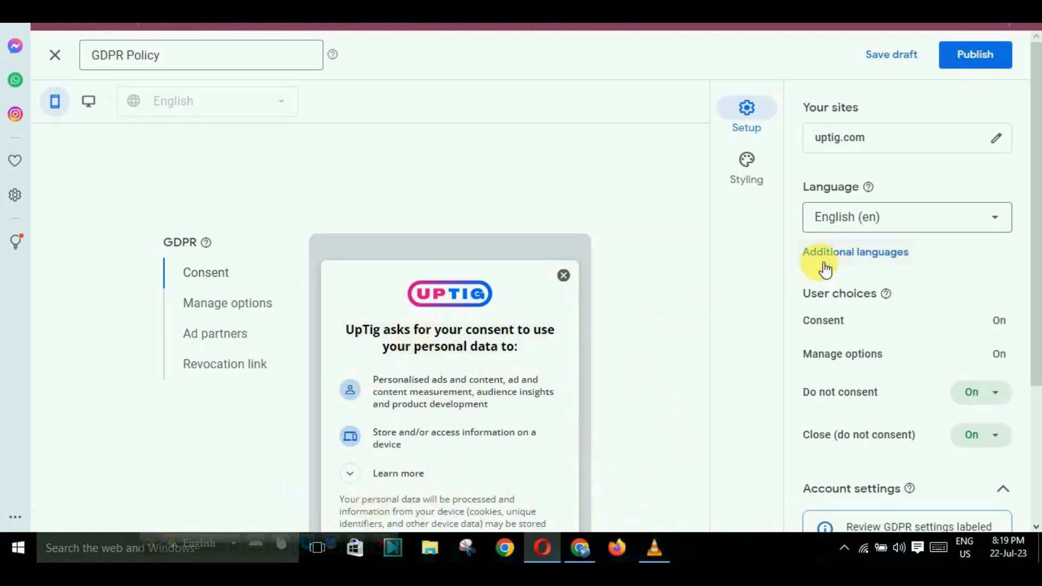
pyautogui.scroll(-1, 497, 369)
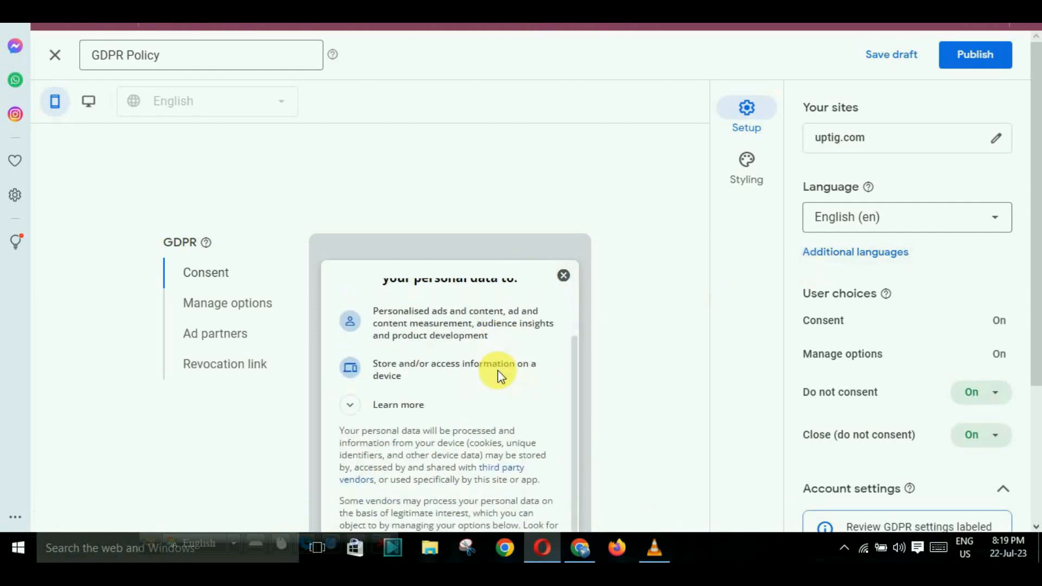
pyautogui.scroll(2, 496, 368)
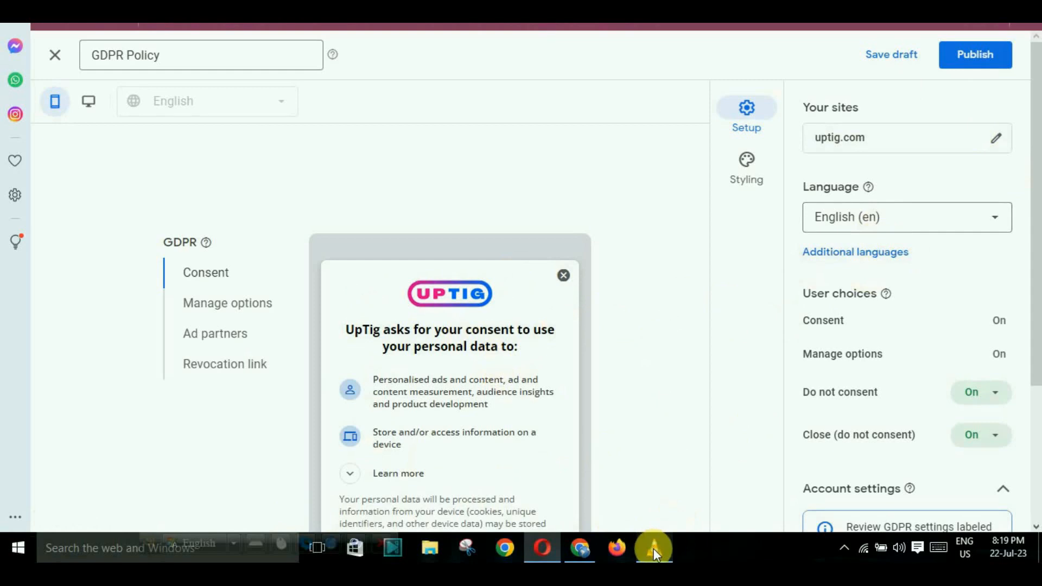
pyautogui.scroll(-4, 516, 358)
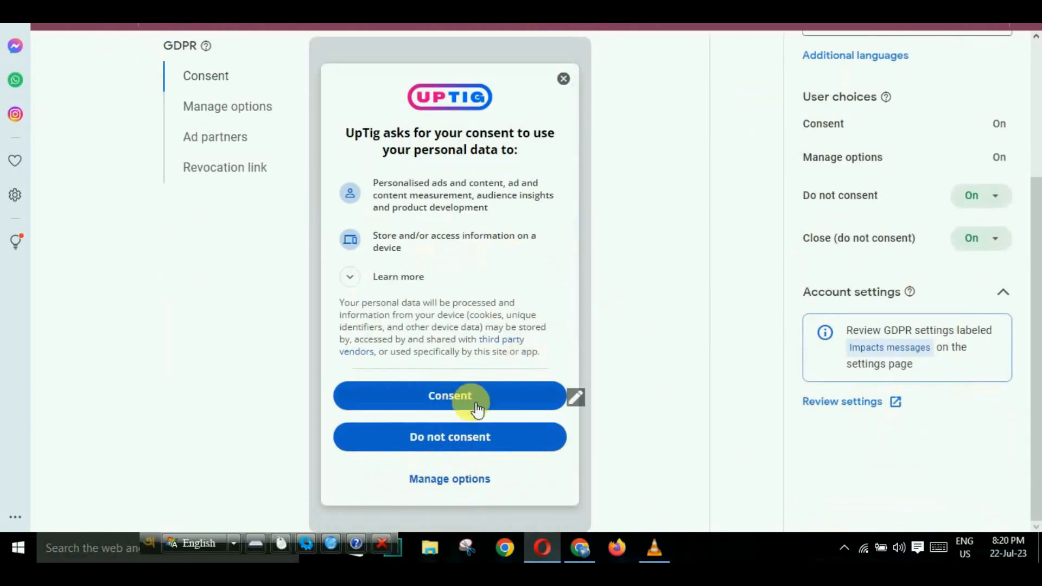
pyautogui.scroll(4, 658, 383)
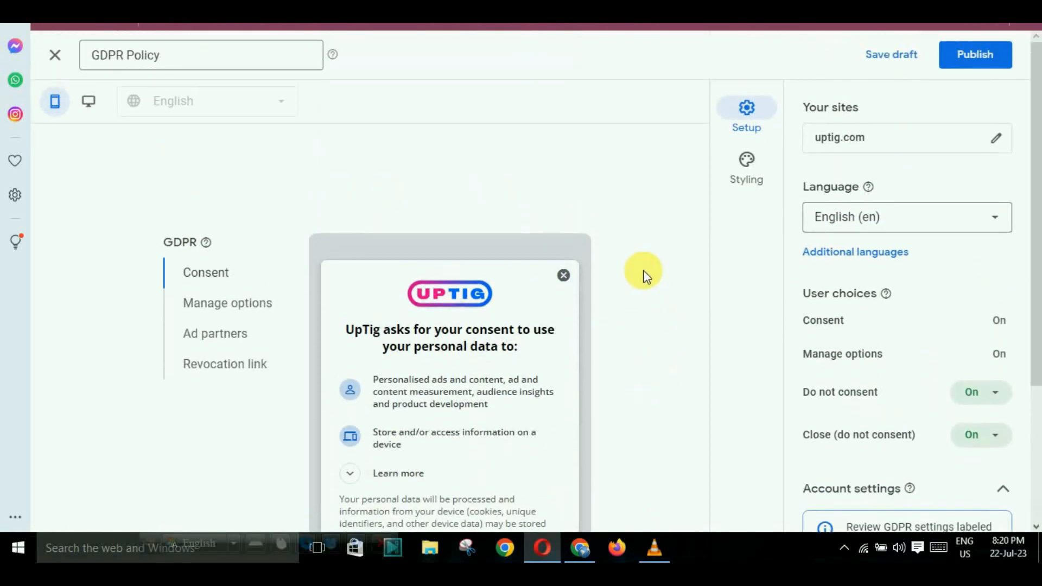
pyautogui.click(977, 55)
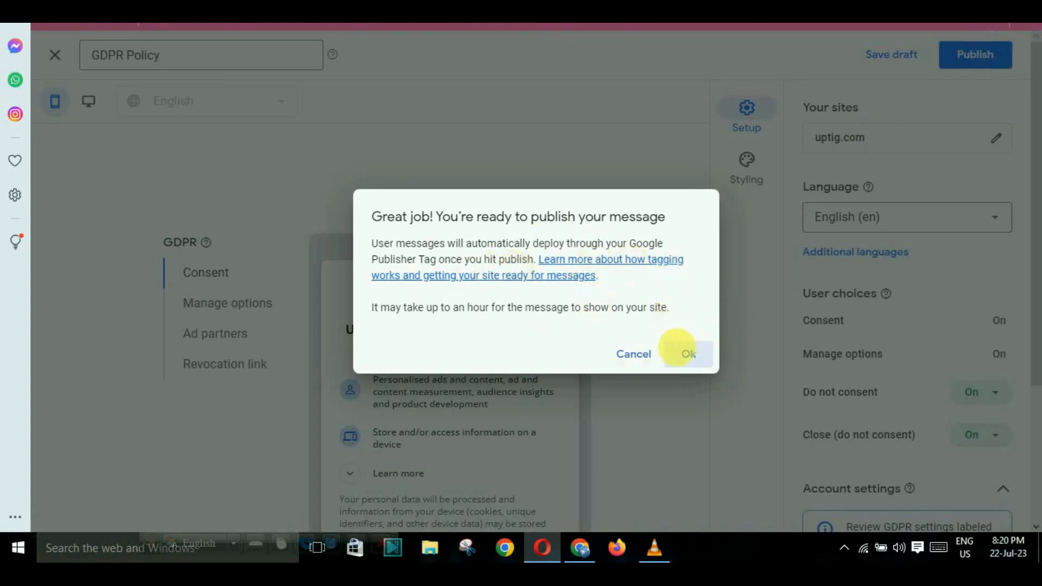
pyautogui.click(694, 362)
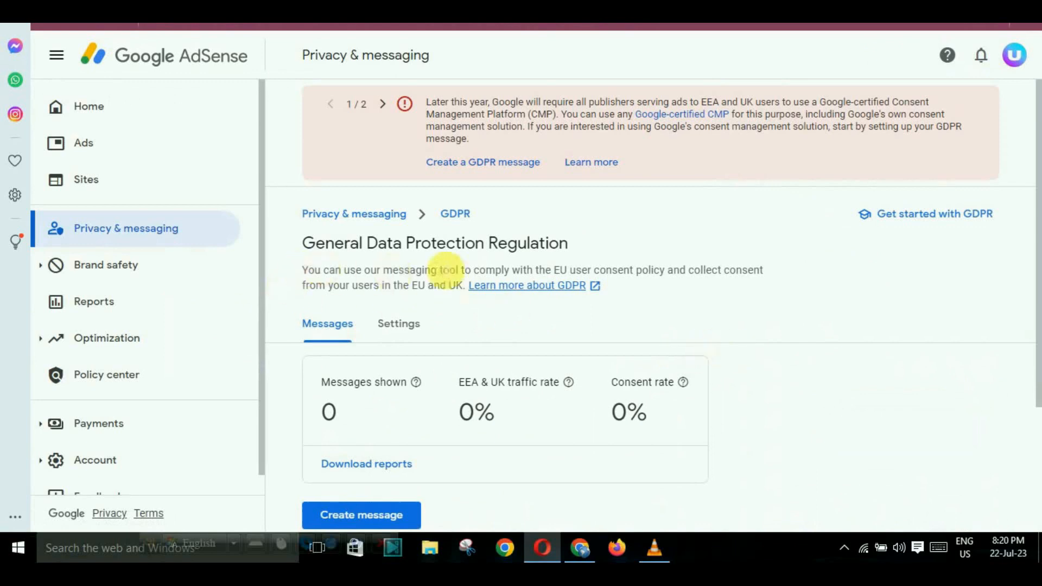
pyautogui.scroll(-2, 701, 271)
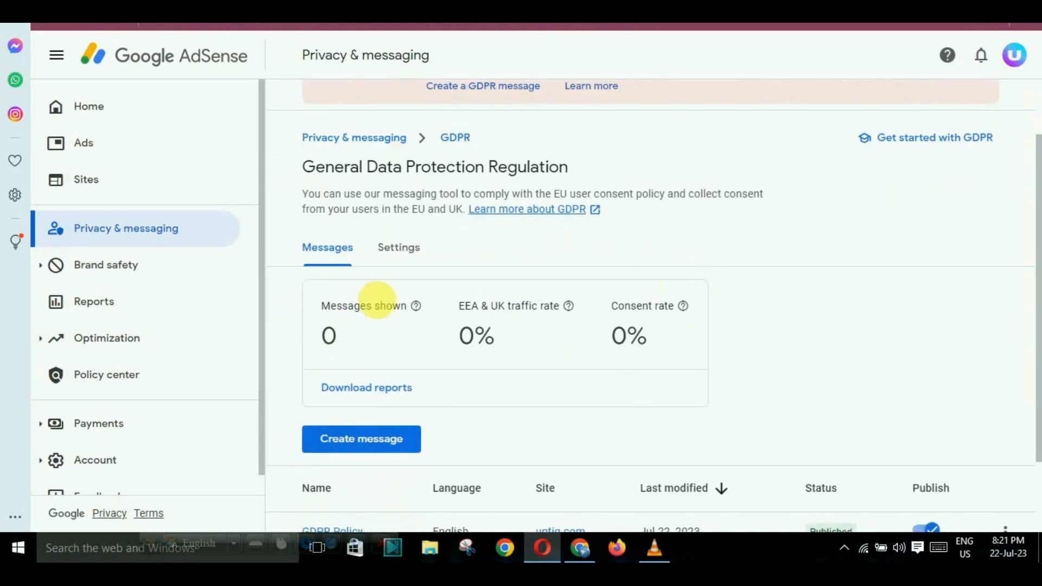